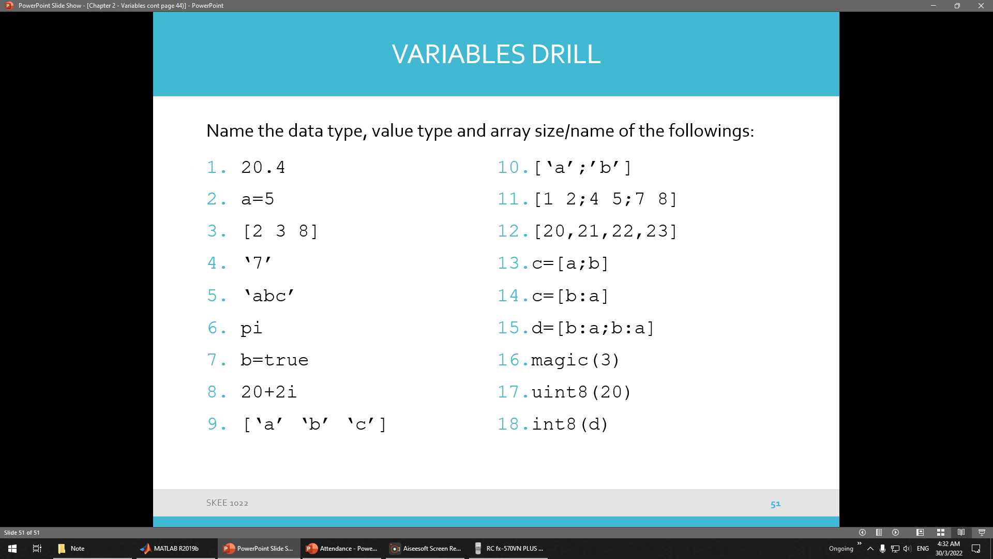
- Keep the slide show on the Variables Drill slide and snap it to the left half of the screen
scroll(670, 270, down, 1)
scroll(671, 269, up, 1)
drag(361, 5, 3, 114)
- Put MATLAB in the right half, then run clear and clc for an empty workspace and prompt
click(641, 200)
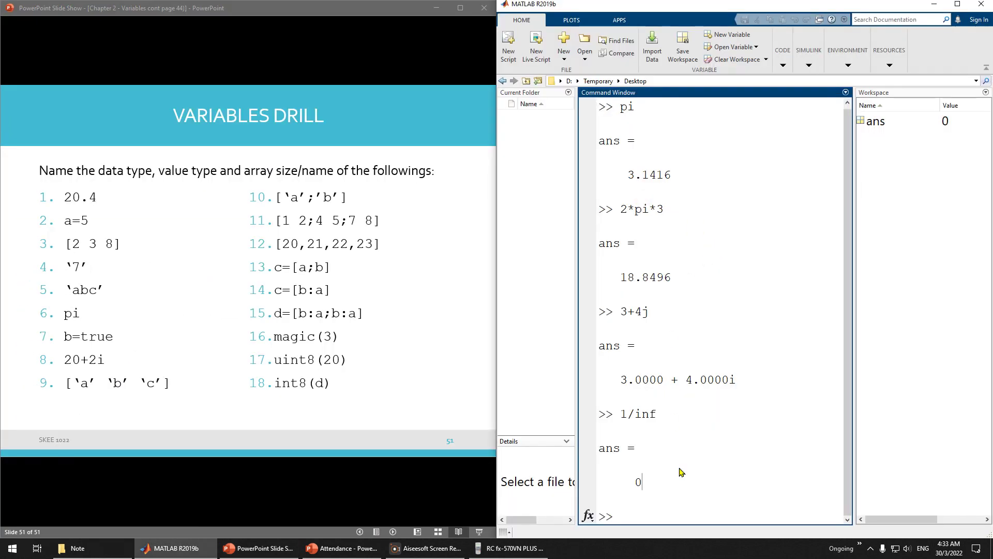
click(662, 504)
text(clear)
key(Return)
text(clc)
key(Return)
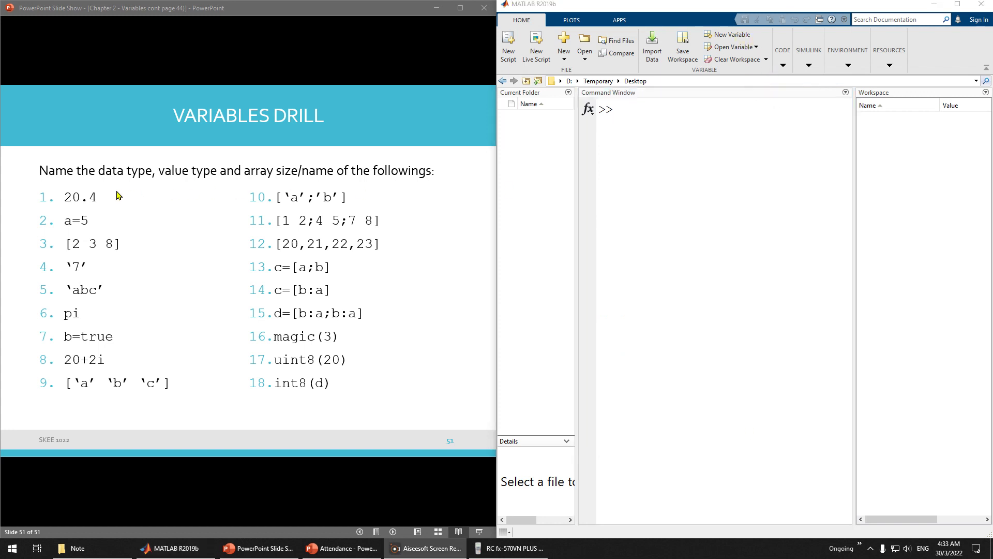
- Assign a=20.4, run whos a to show 1x1 and 8 bytes, and open a
click(698, 179)
text(a=20.4)
key(Return)
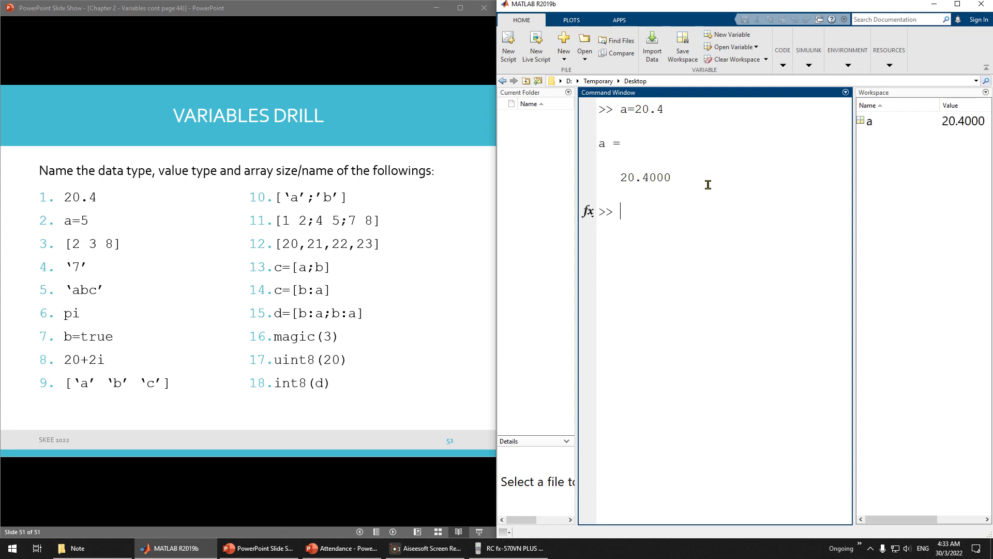
text(whos a)
key(Return)
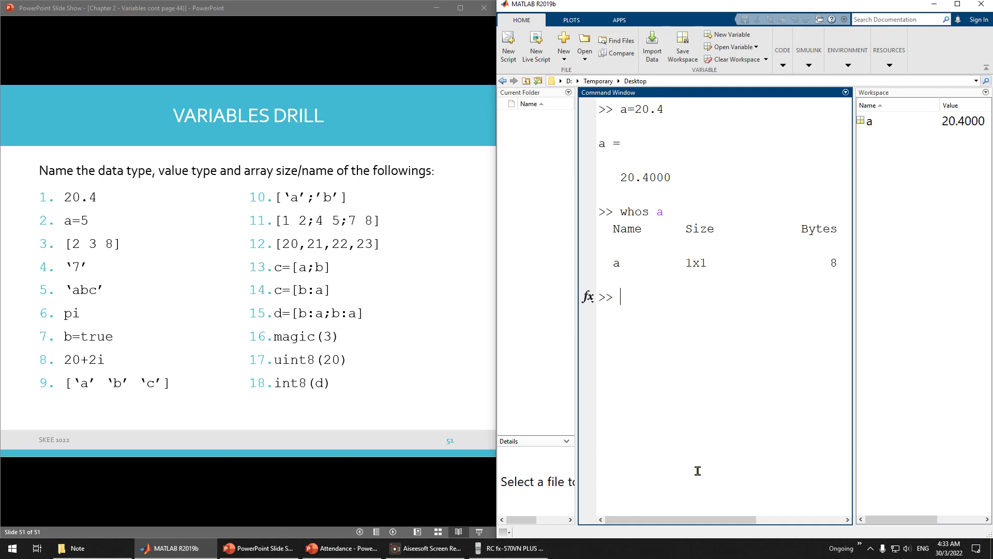
double_click(869, 120)
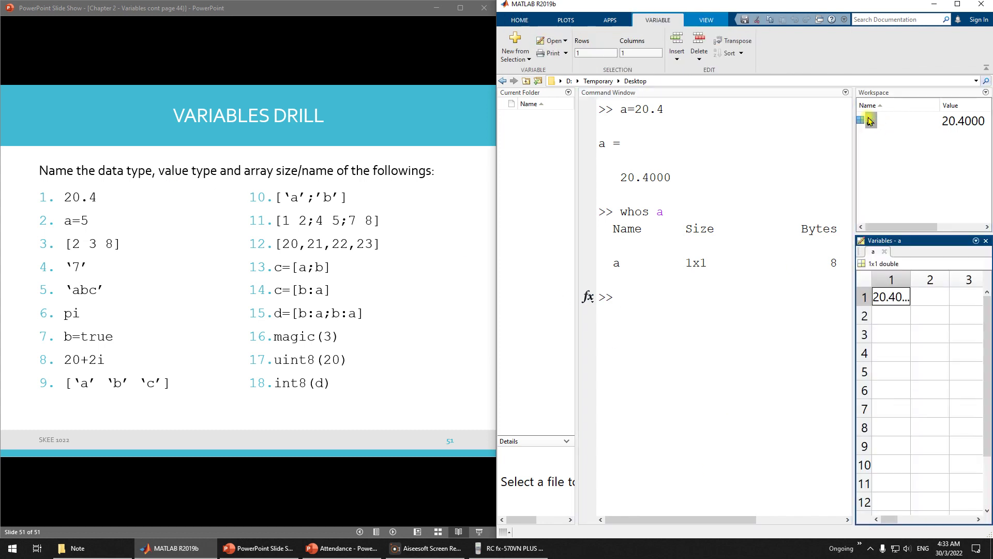
drag(753, 520, 807, 520)
drag(741, 258, 716, 259)
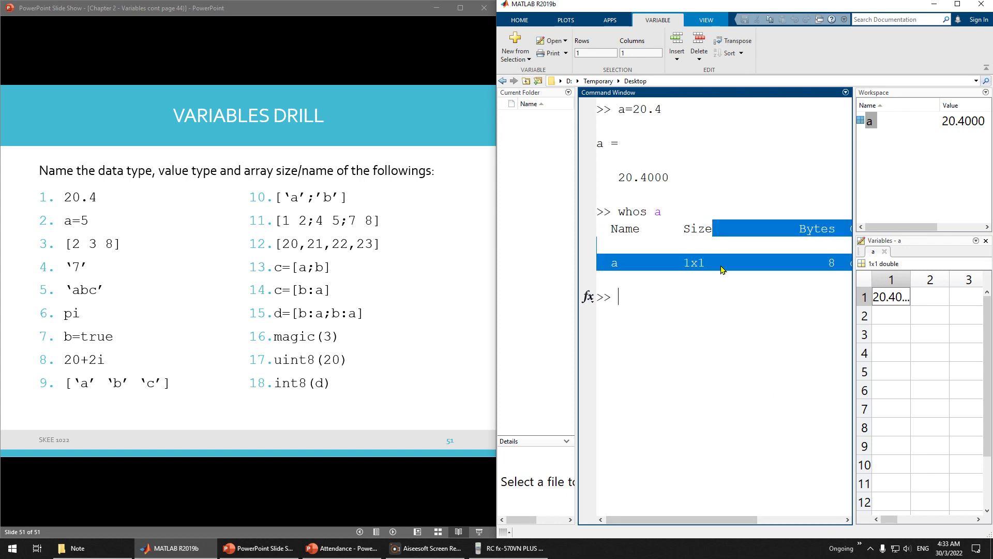
click(699, 261)
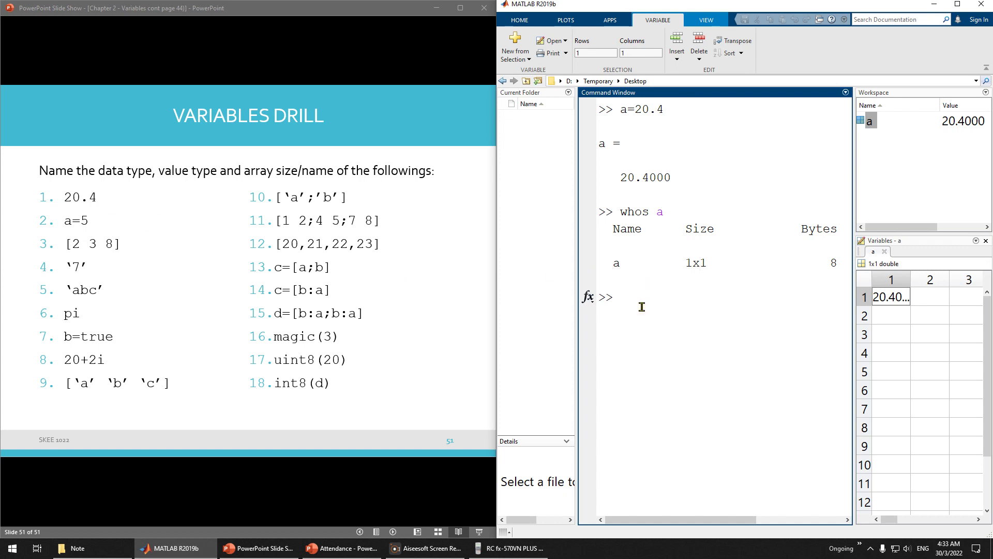
- Evaluate 20.4 into ans, inspect ans in the Variables editor, then close both Variables tabs
text(20.4)
key(Return)
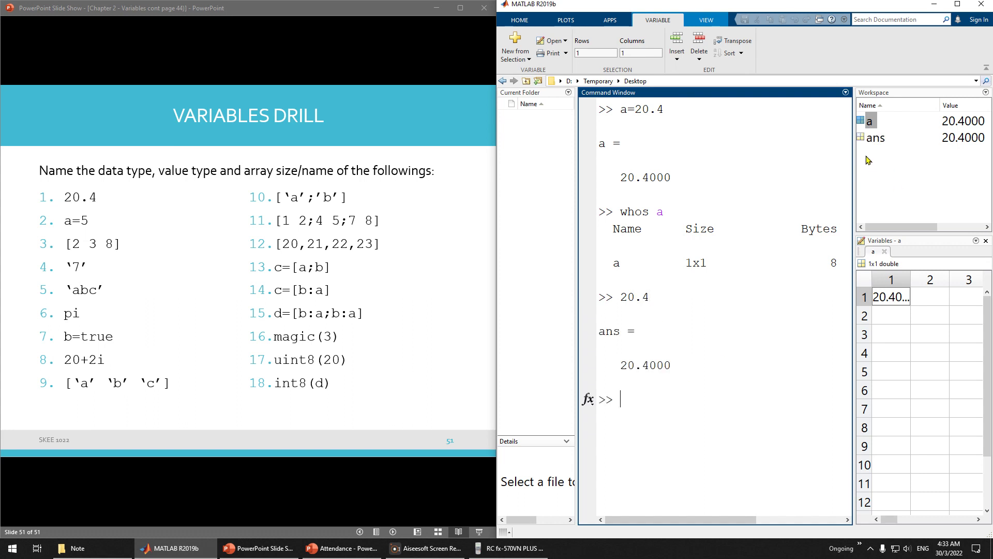
click(875, 142)
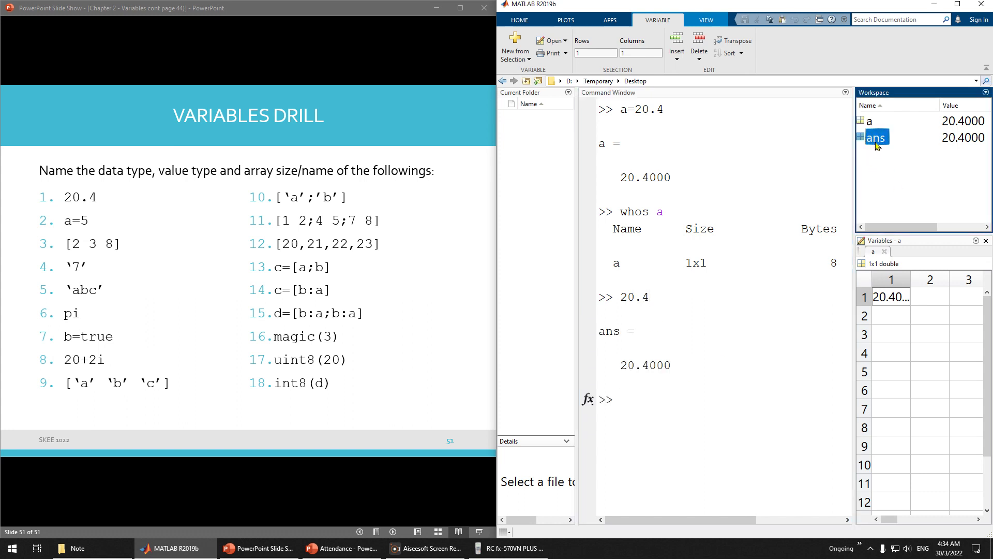
double_click(877, 139)
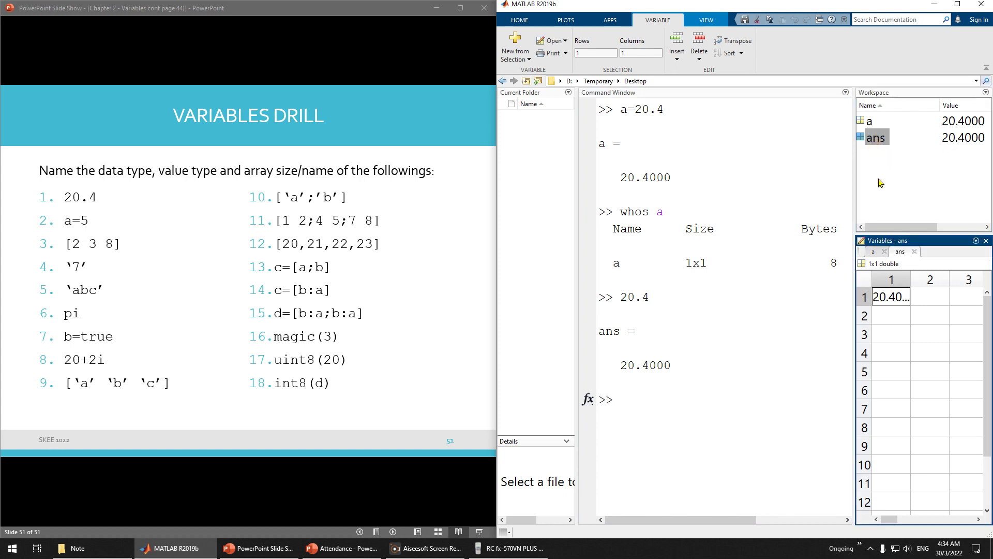
click(914, 251)
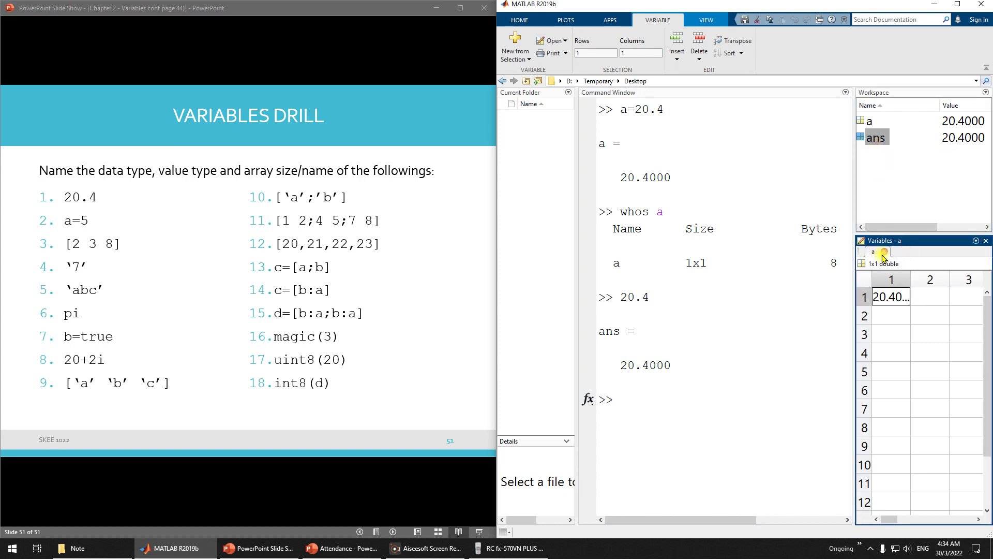
click(883, 252)
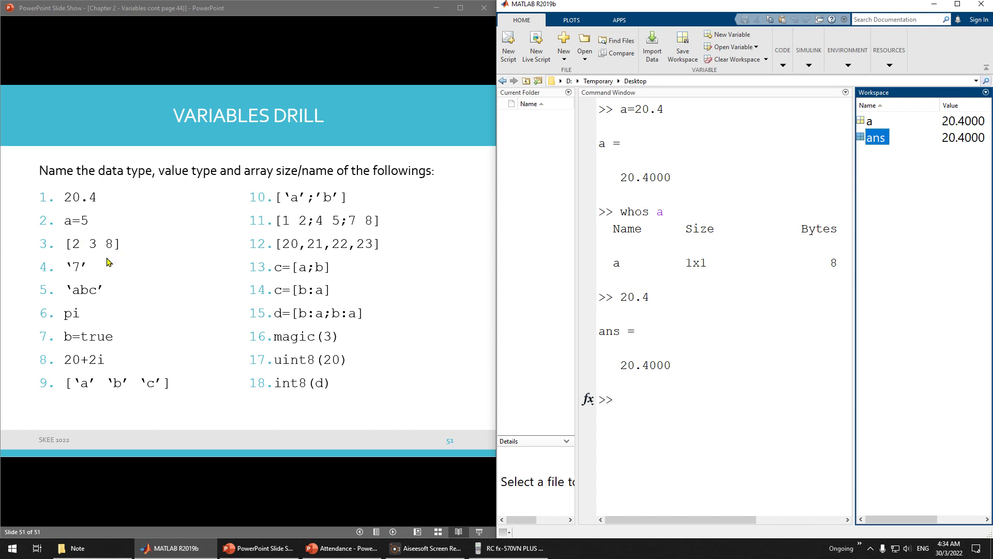
- Evaluate the vector [2 3 8] so it is stored in ans
click(654, 396)
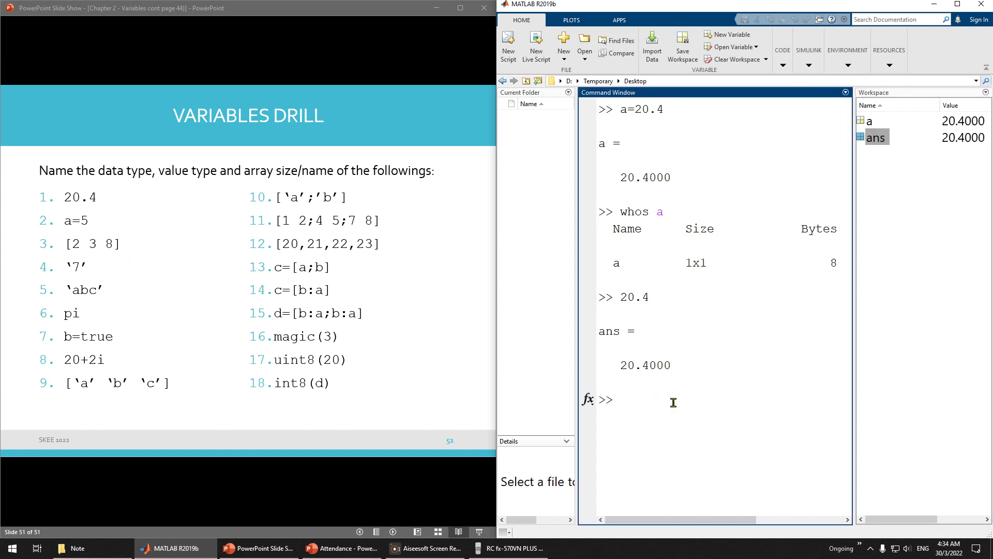
text([2 3 8])
key(Return)
scroll(729, 427, right, 1)
scroll(691, 376, left, 1)
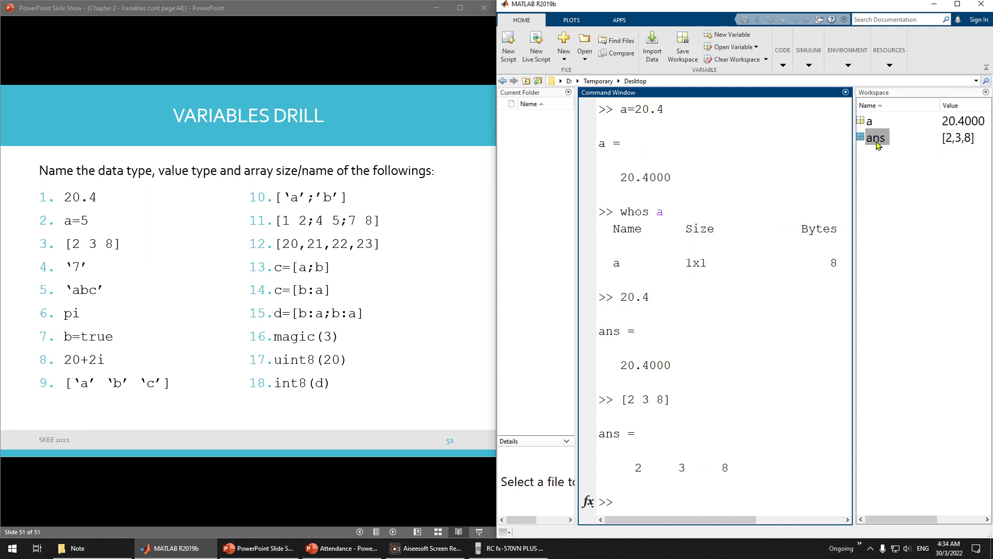
- Run whos ans and highlight its 1x3 size and 24 bytes
text(whos ans)
key(Return)
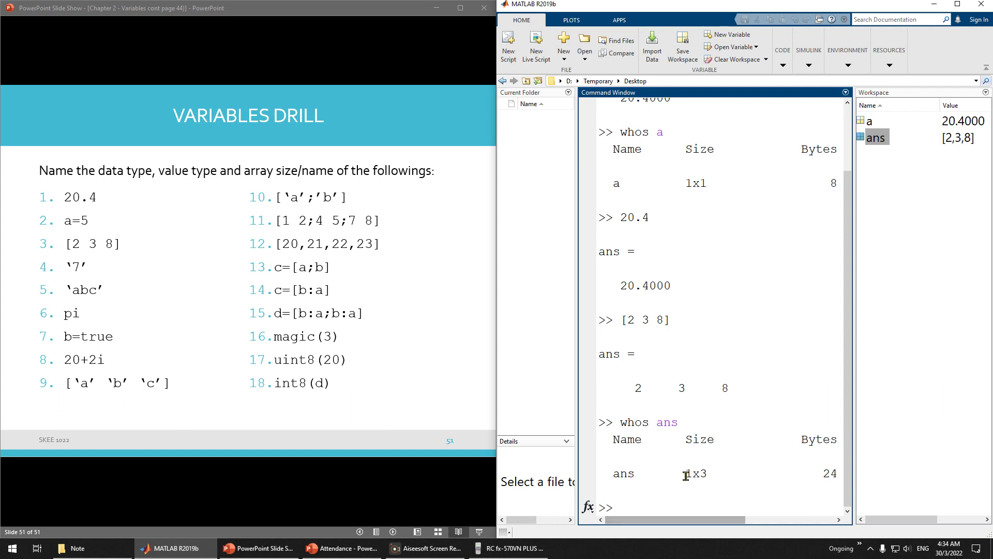
drag(722, 473, 696, 473)
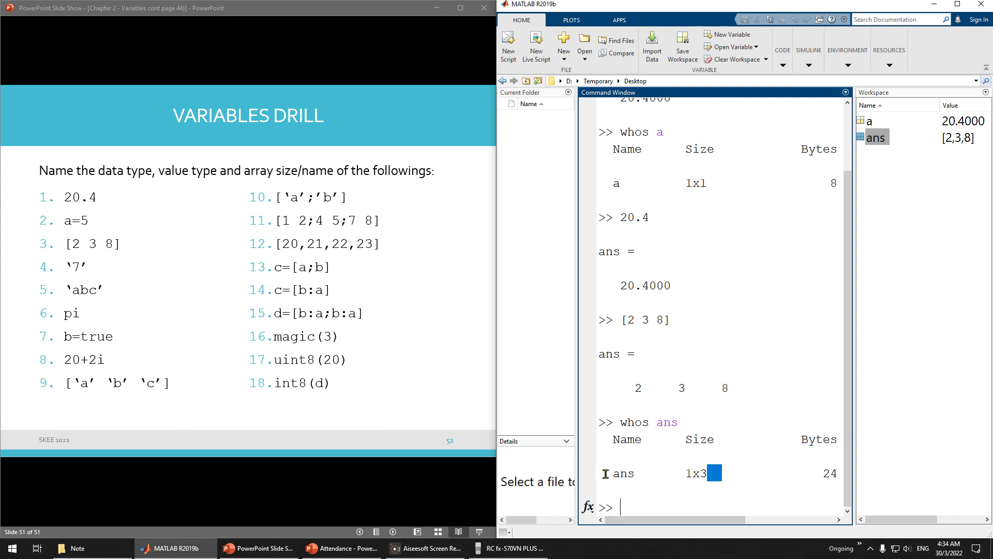
drag(604, 473, 636, 473)
drag(659, 520, 753, 521)
click(720, 482)
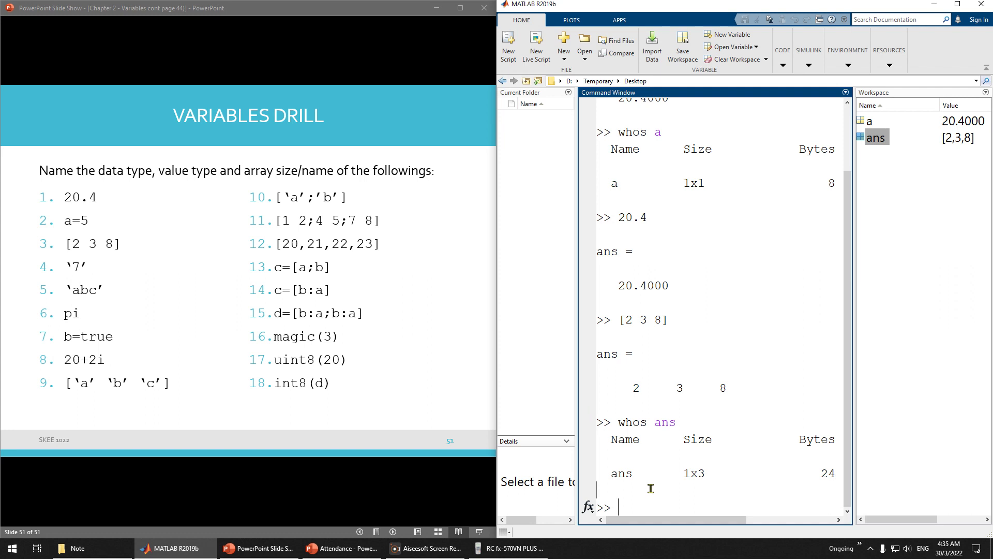
text('7)
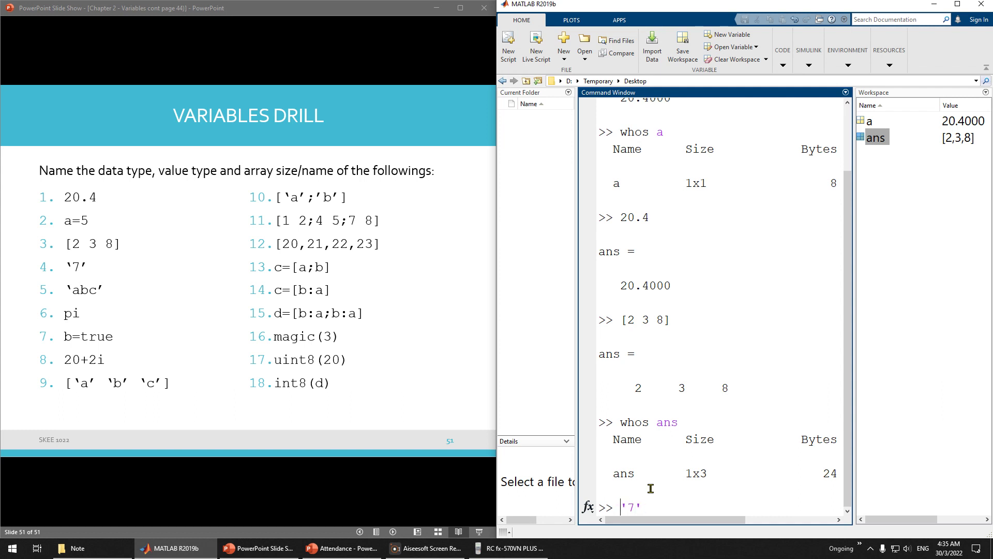
- Assign the character '7' to b and open b in the Variables editor
text(b=)
key(Return)
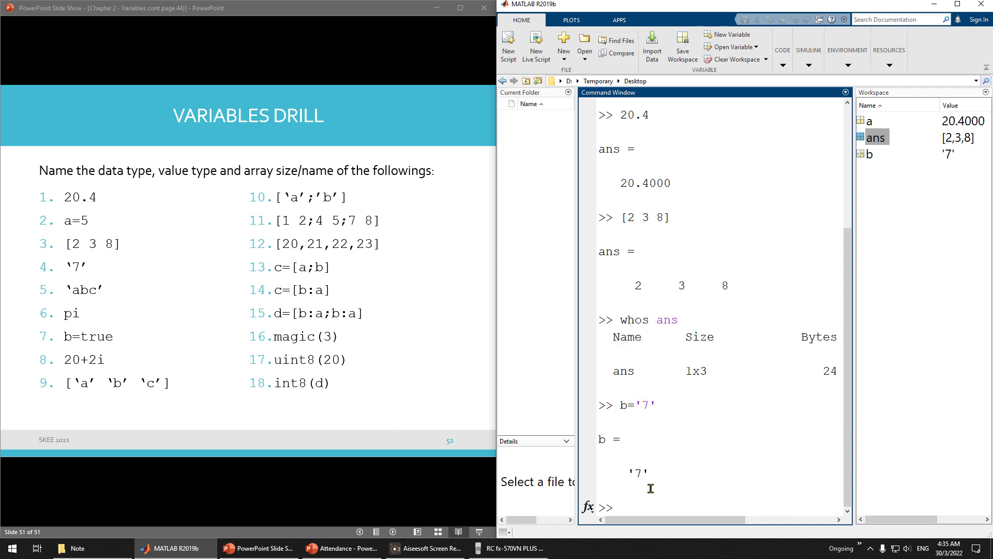
double_click(870, 154)
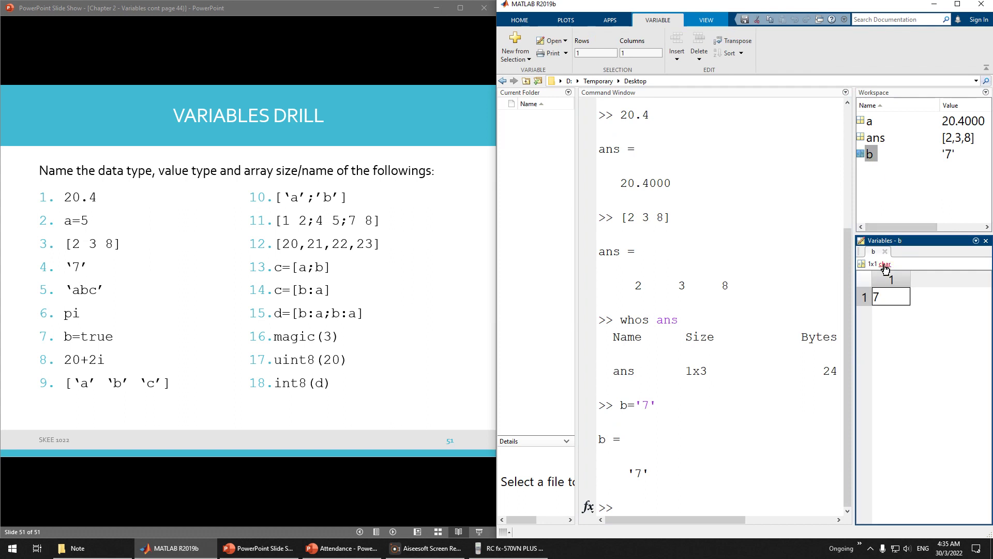
- Run whos b to show its 1x1 char size of 2 bytes
click(657, 509)
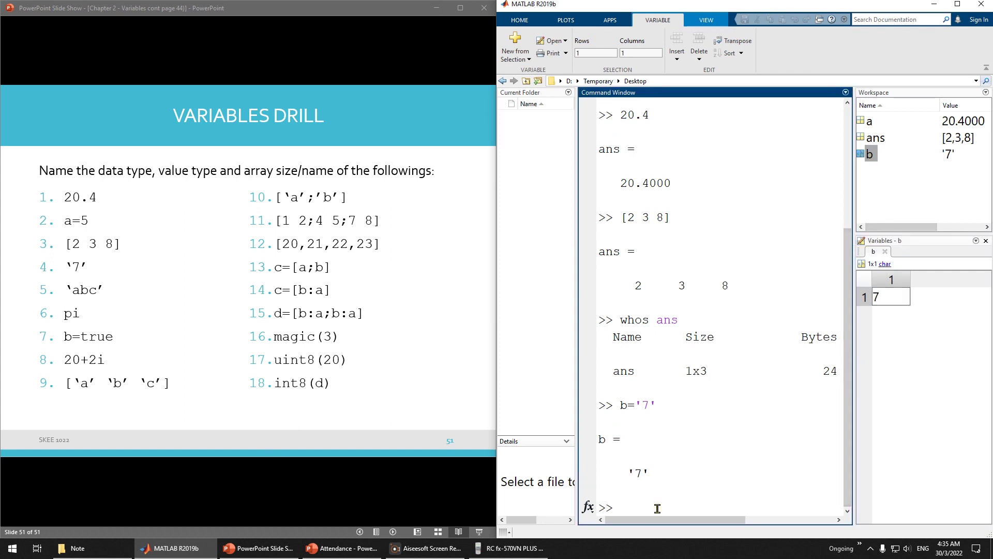
text(whos b)
key(Return)
drag(680, 520, 761, 519)
drag(711, 472, 838, 471)
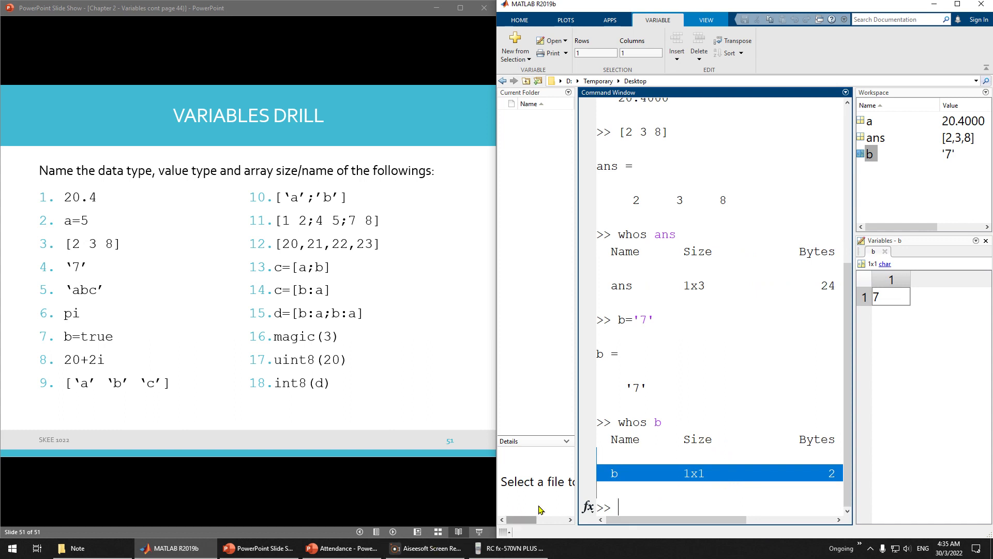
click(462, 551)
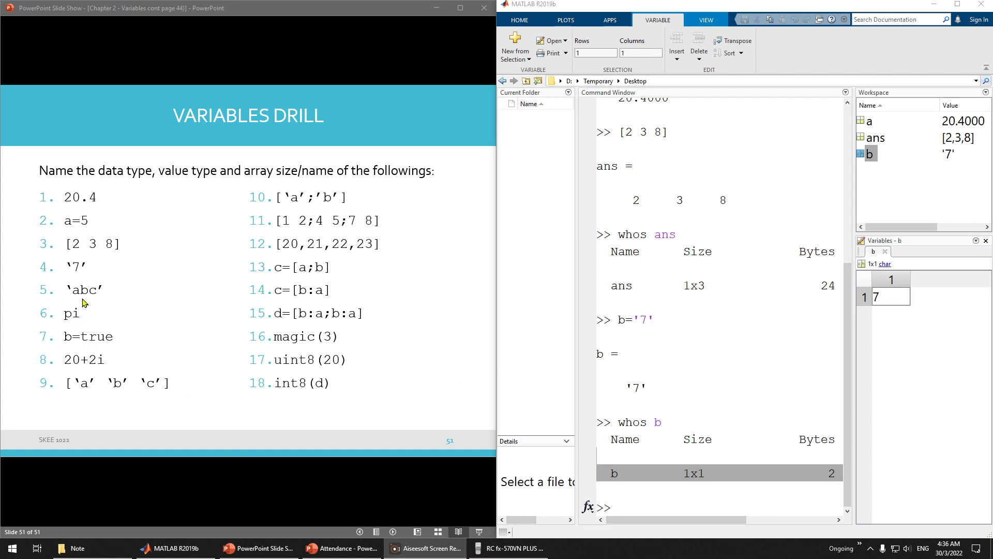
click(662, 507)
- Assign c='abc' and run whos c, showing a 1x3 char array of 6 bytes
text(c='abc)
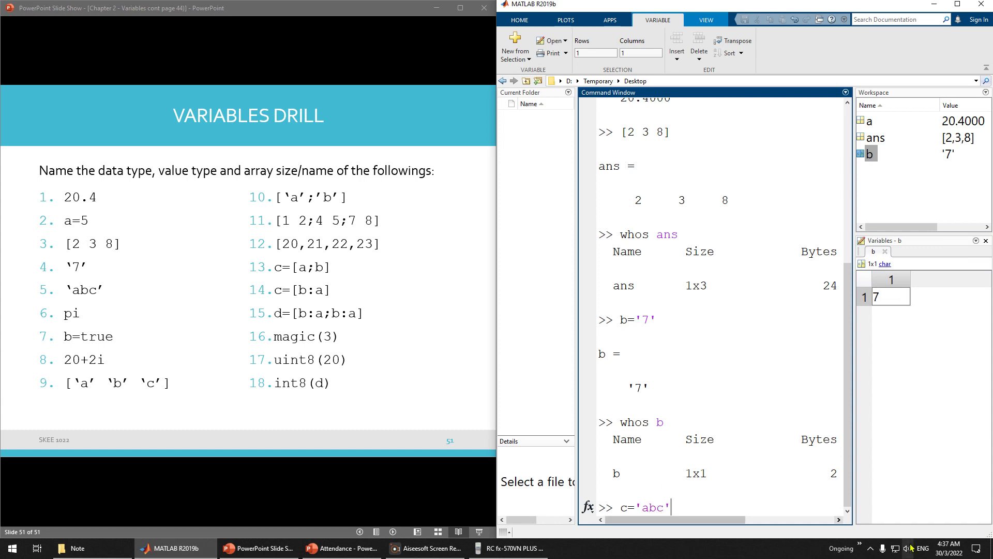
key(Return)
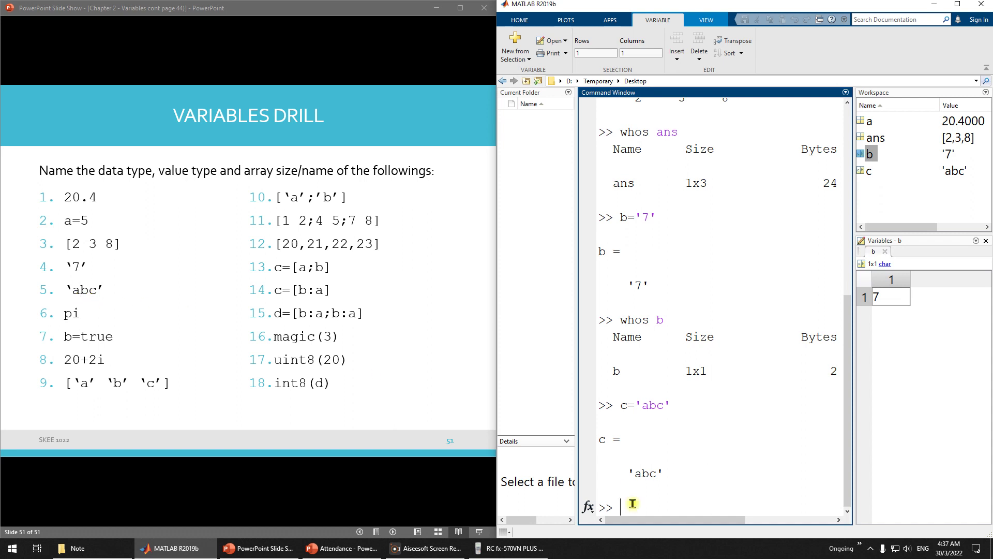
text(whos c)
key(Return)
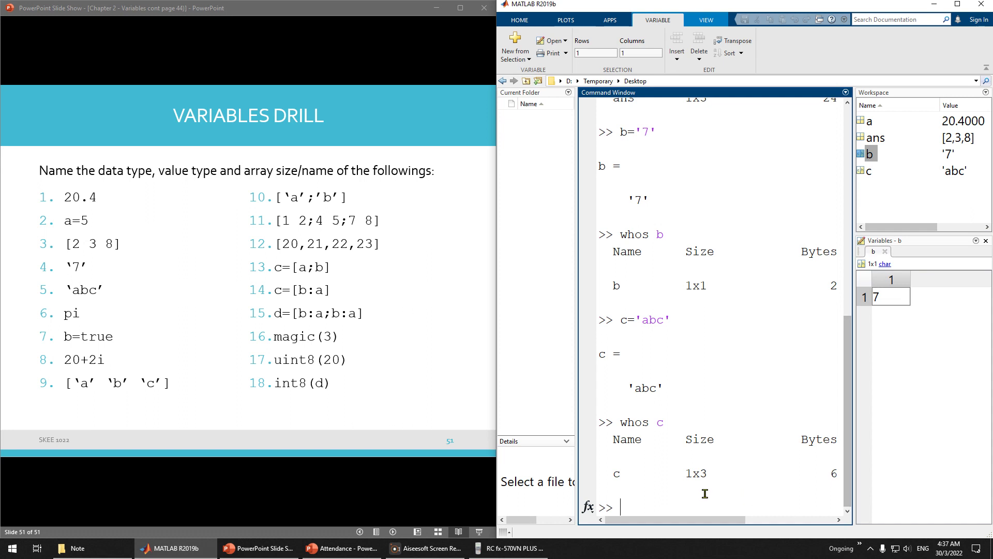
drag(660, 519, 747, 510)
drag(725, 475, 706, 439)
drag(716, 519, 805, 519)
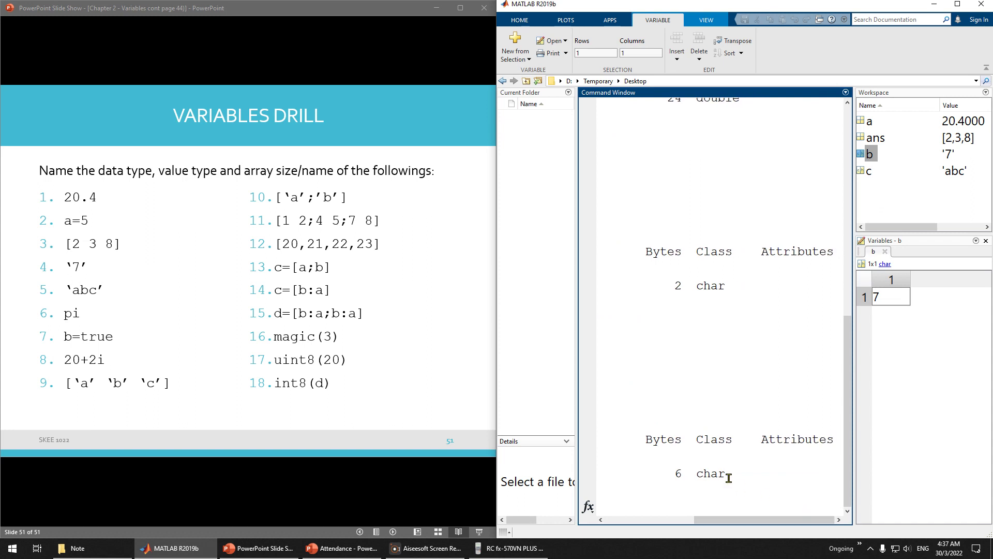
drag(709, 450, 715, 482)
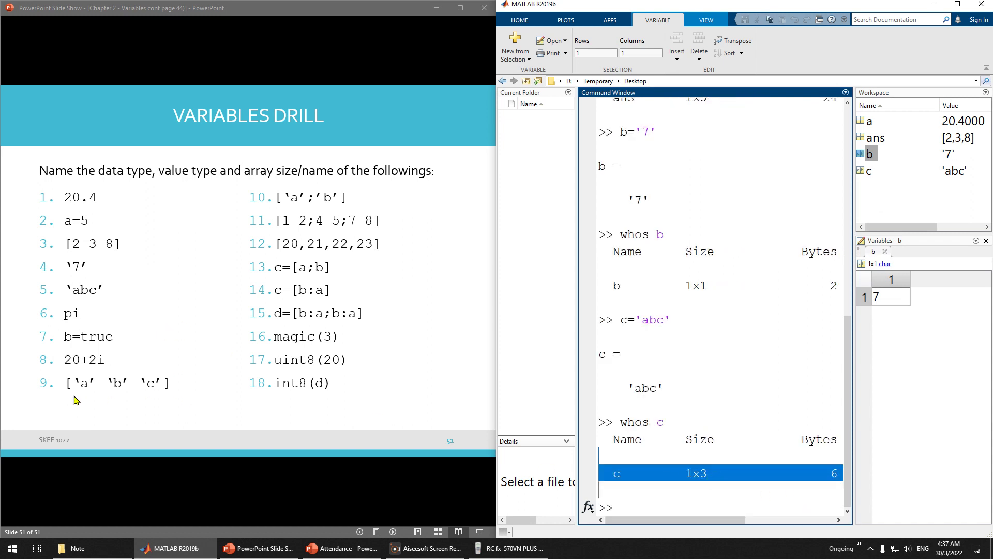
click(76, 338)
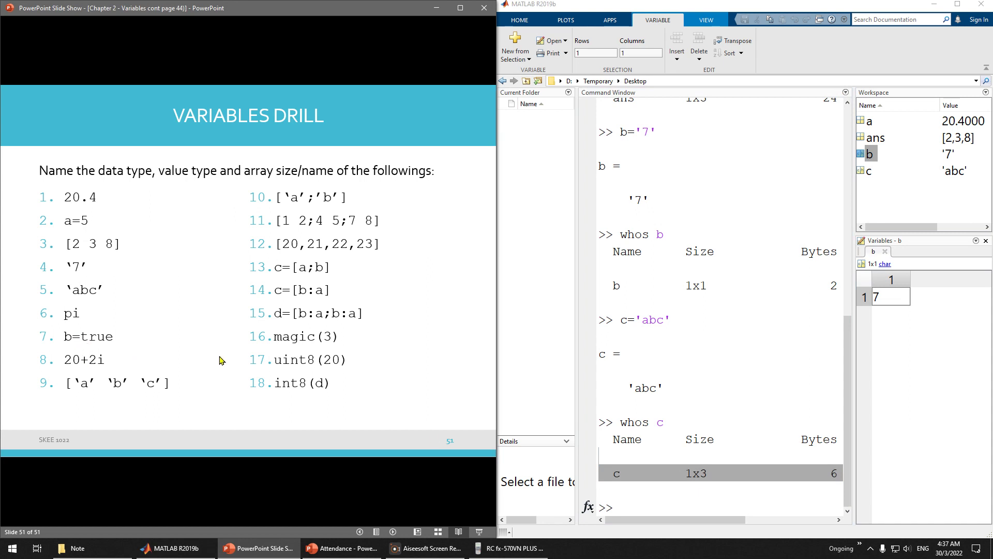
click(644, 505)
- Run b=true, highlight the logical 1 result, and check b in the Variables editor
text(b=true)
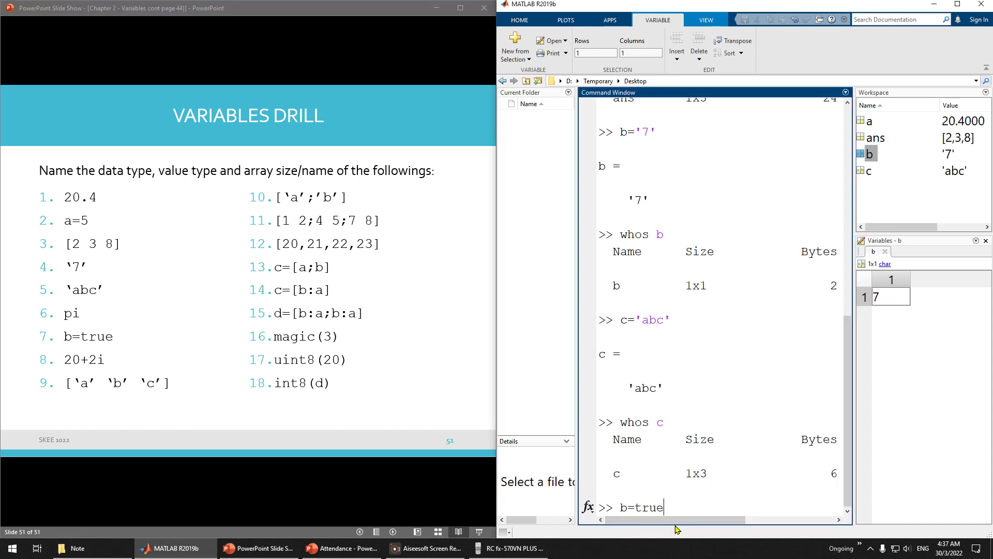
key(Return)
drag(668, 370, 613, 370)
drag(640, 468, 613, 439)
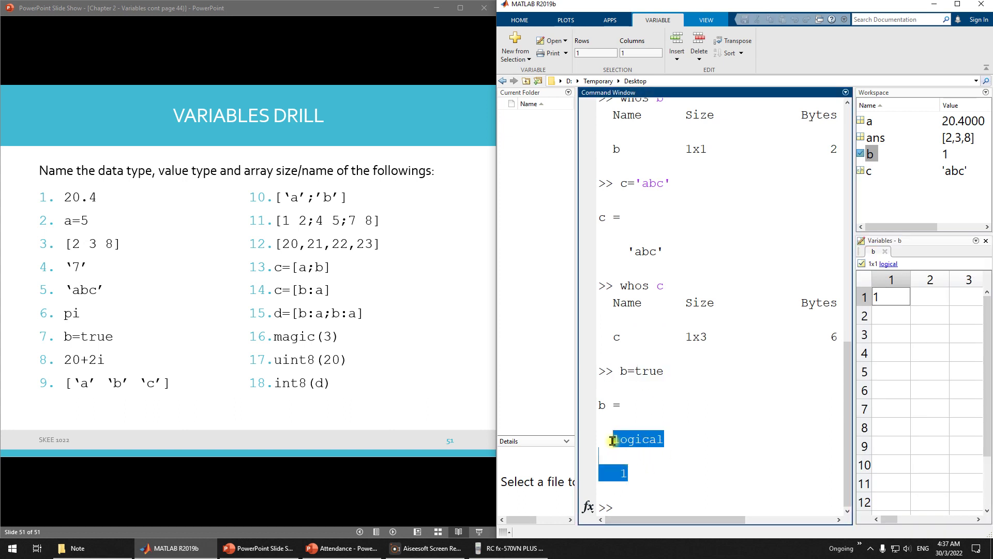
drag(664, 371, 630, 368)
drag(628, 470, 613, 439)
click(883, 263)
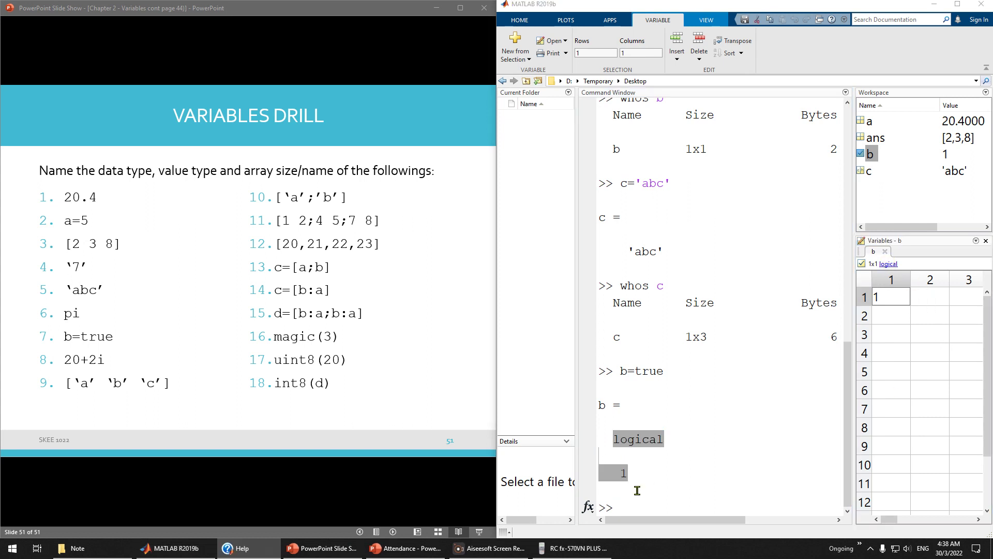
key(alt+F4)
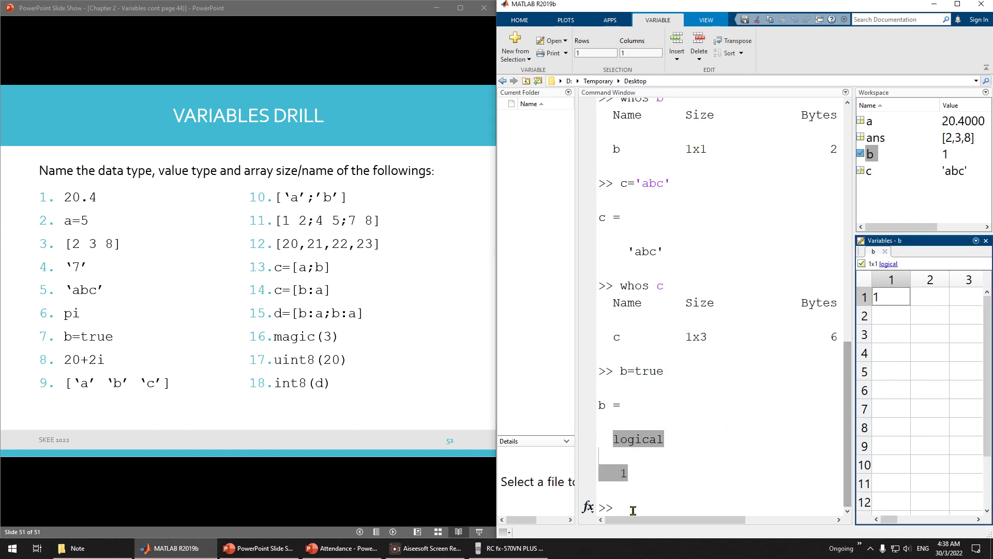